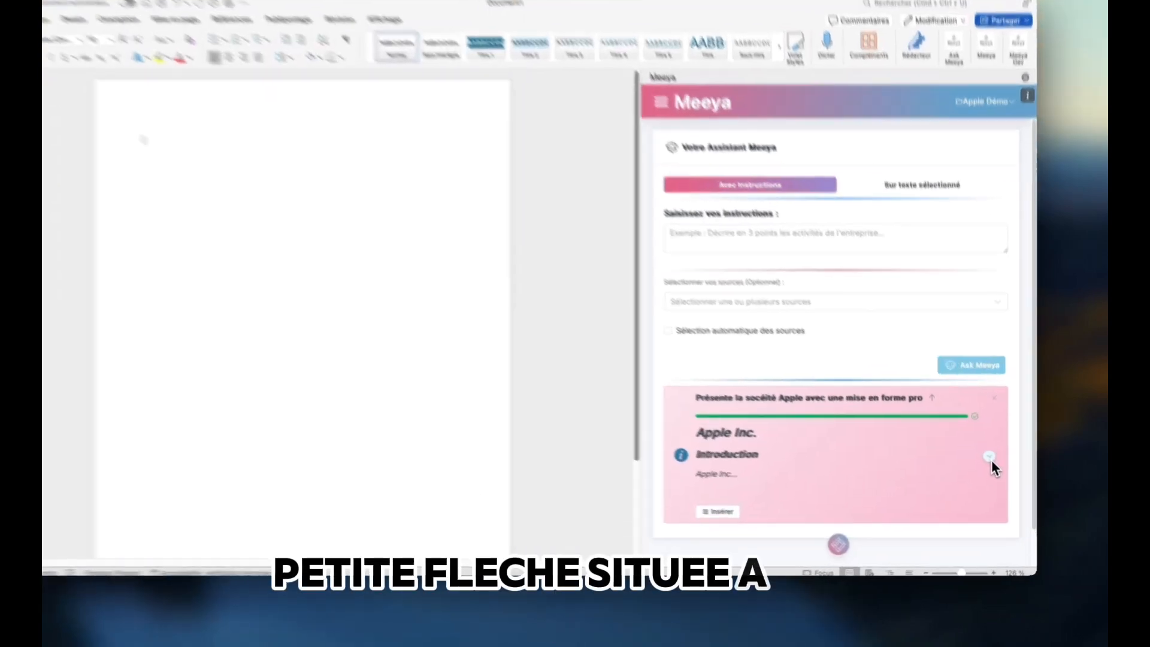
Expand the generated Apple company presentation, read it through and insert it into the document
left_click(990, 456)
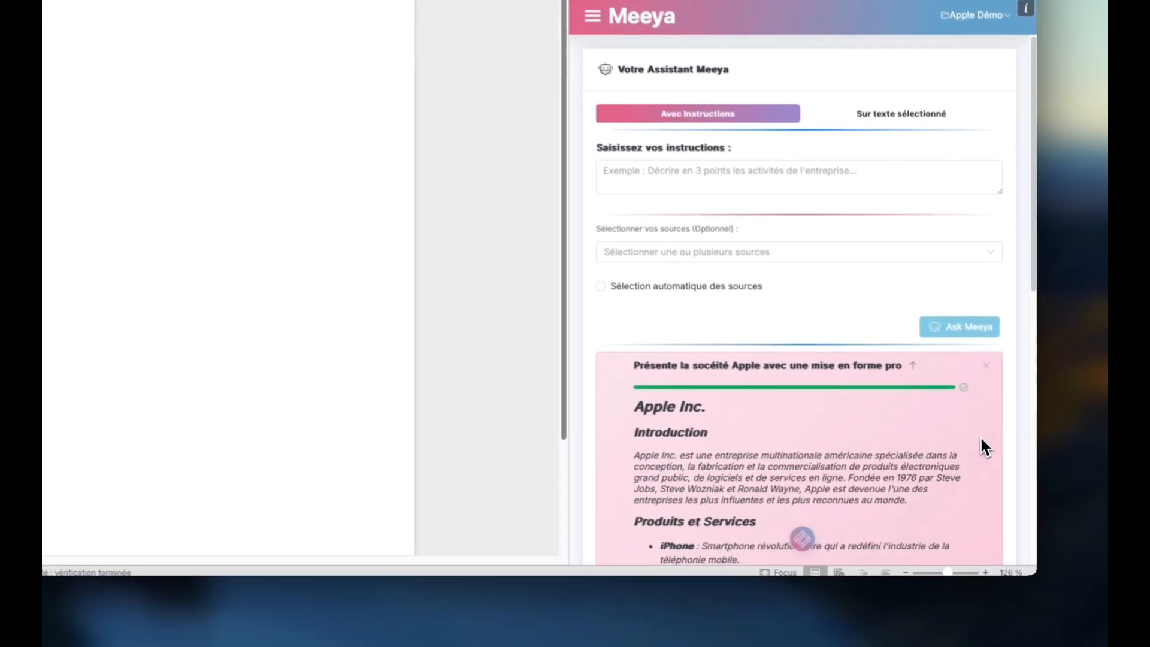
scroll(909, 459, "down", 5)
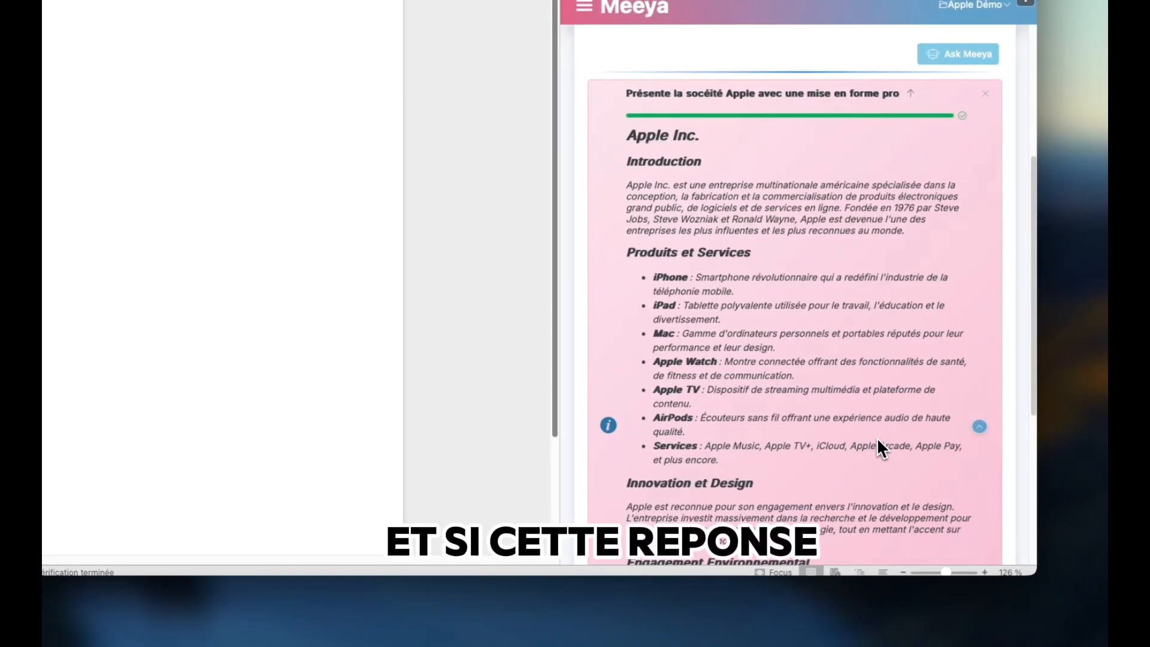
scroll(877, 448, "down", 5)
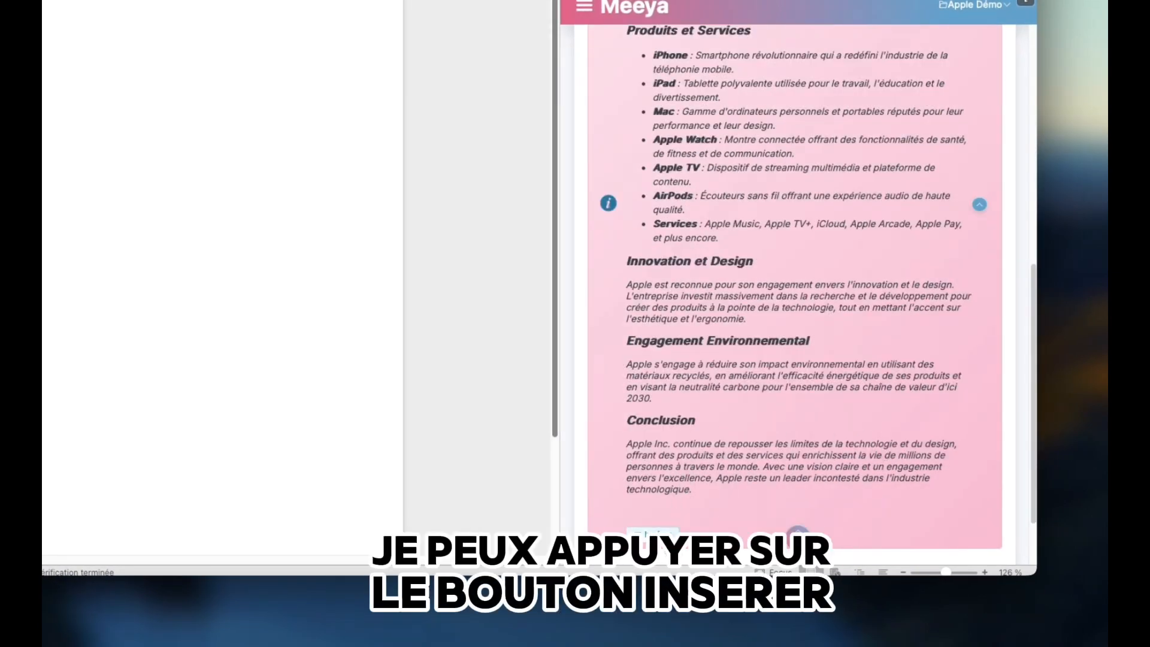
left_click(658, 535)
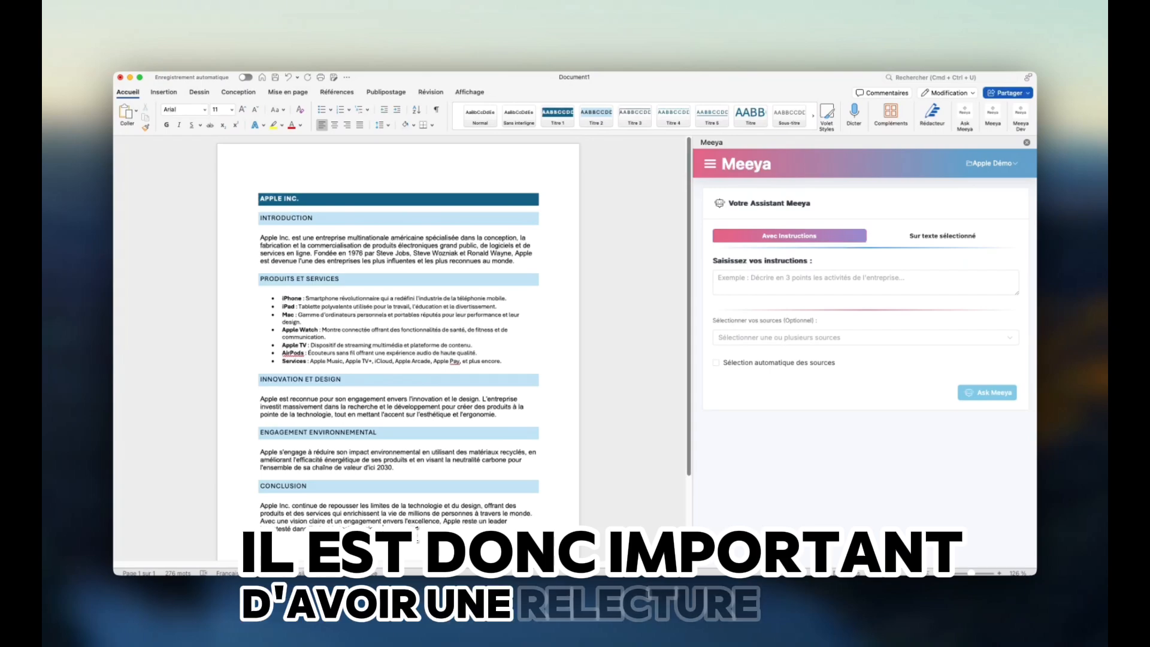
Add two new lines below the Conclusion paragraph at the end of the document
scroll(383, 527, "down", 3)
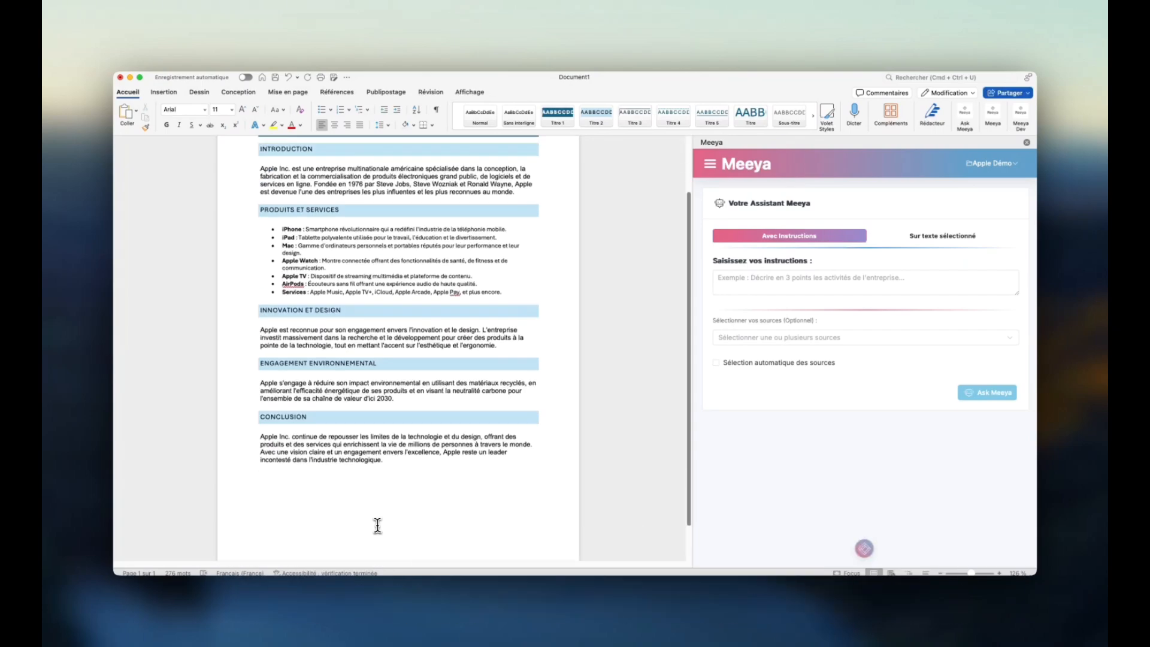
key("Return")
key("Return")
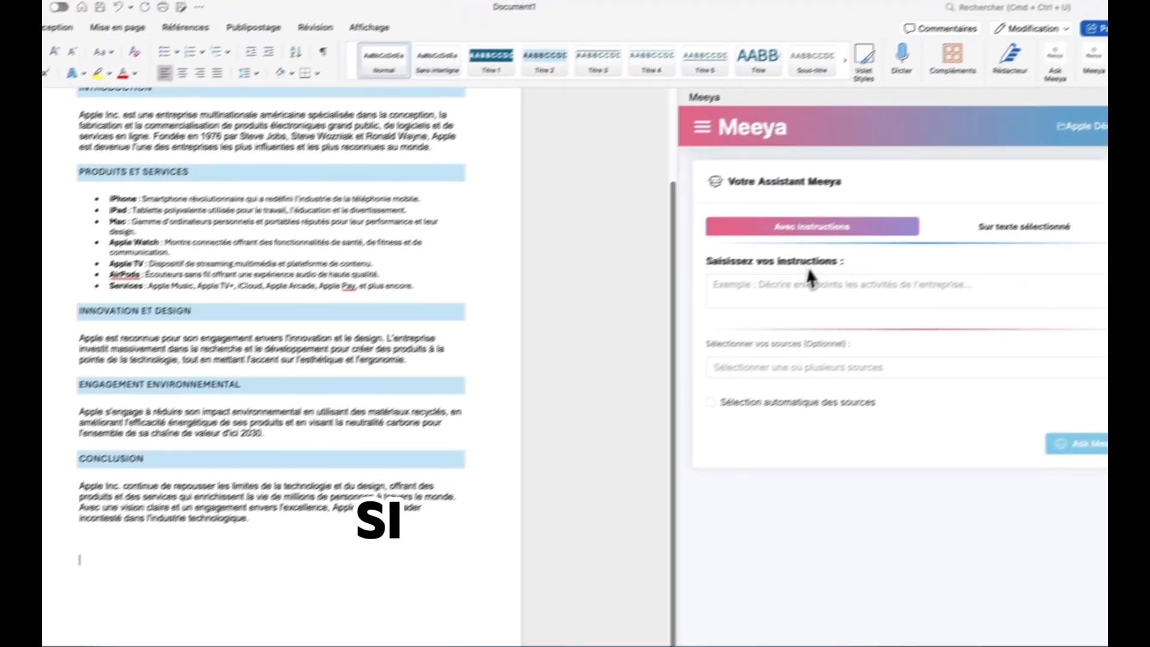
Ask Meeya "Présente le produit" using the sources Apple Deck and Présentation Vision Apple Pro
left_click(810, 281)
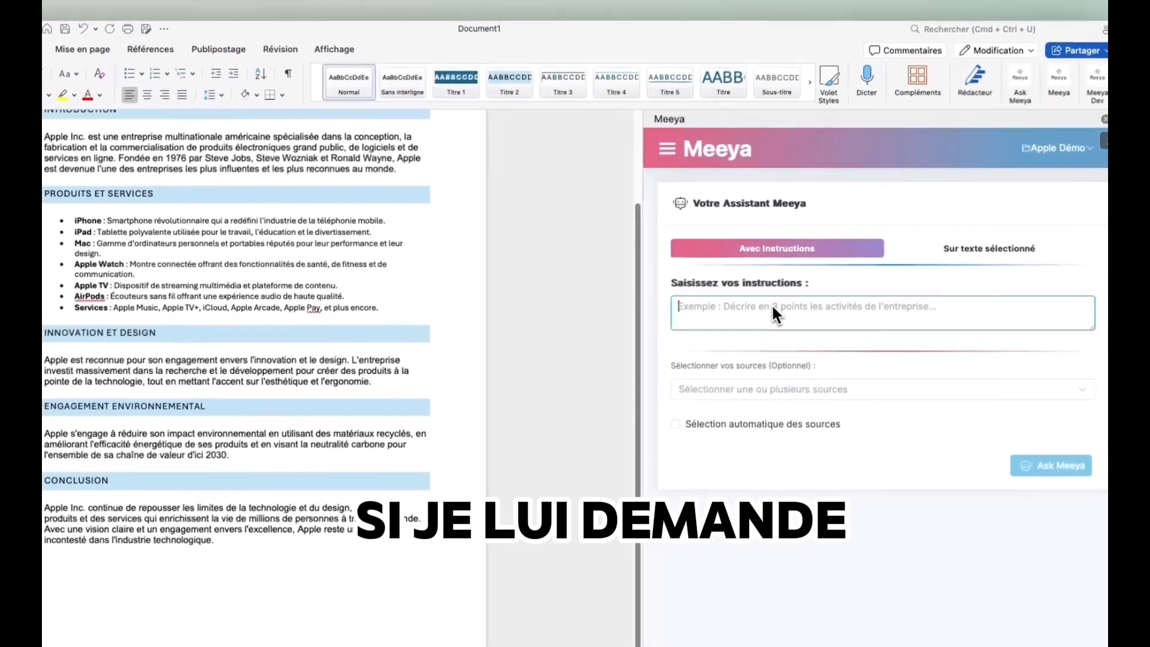
type("Présente le produ")
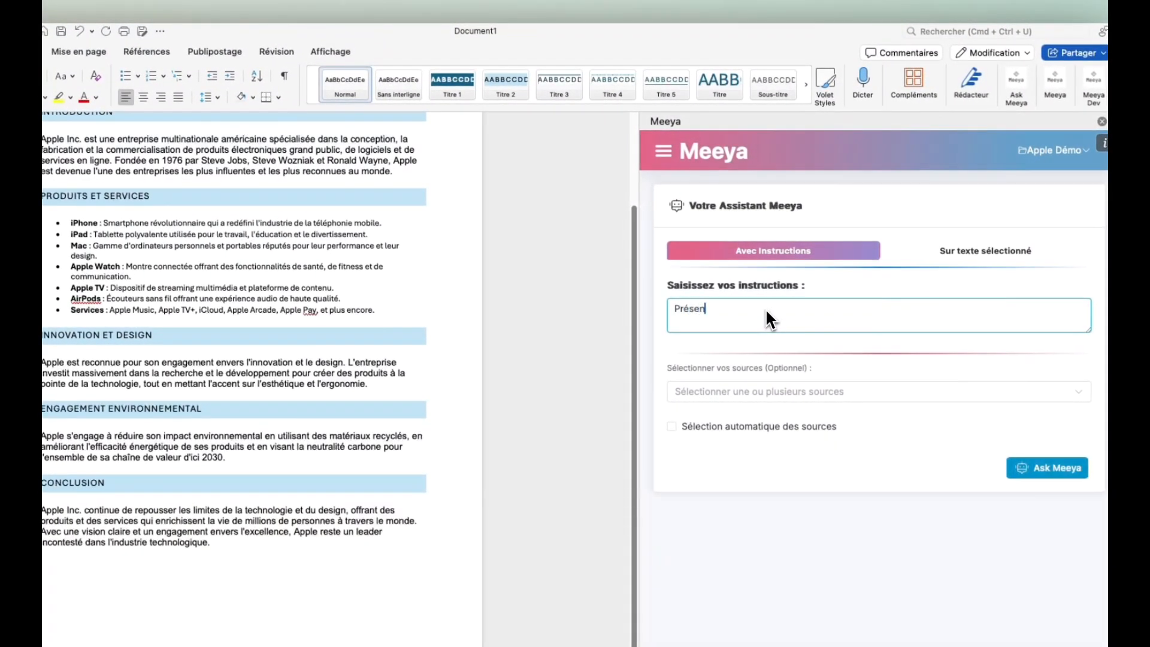
type("it")
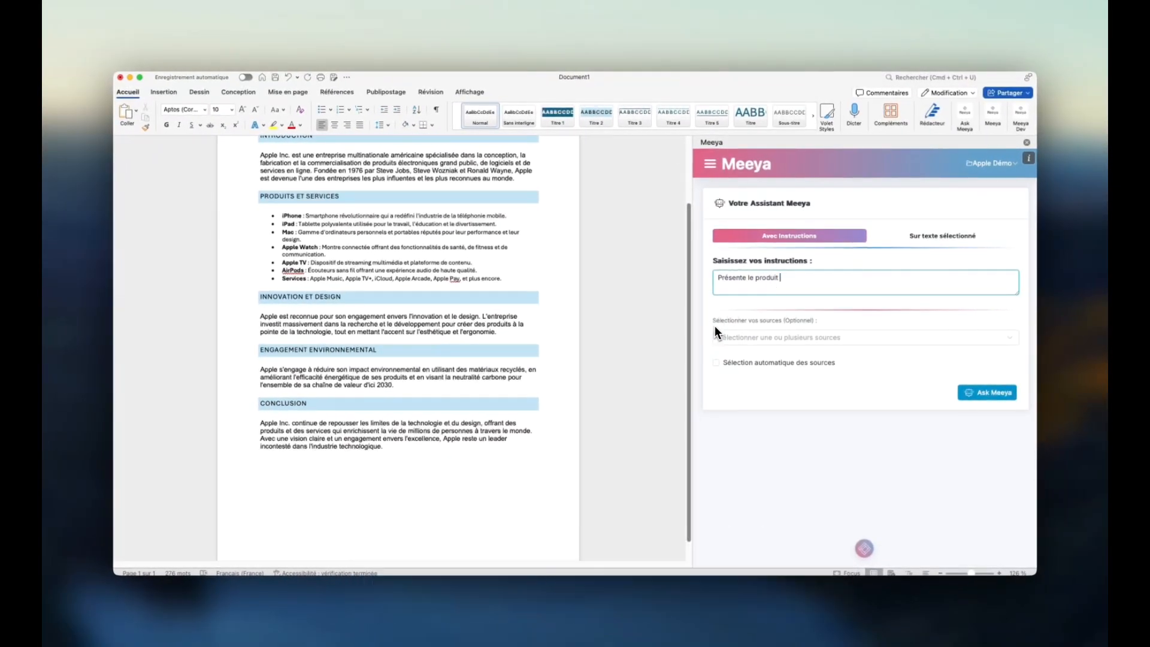
left_click(753, 337)
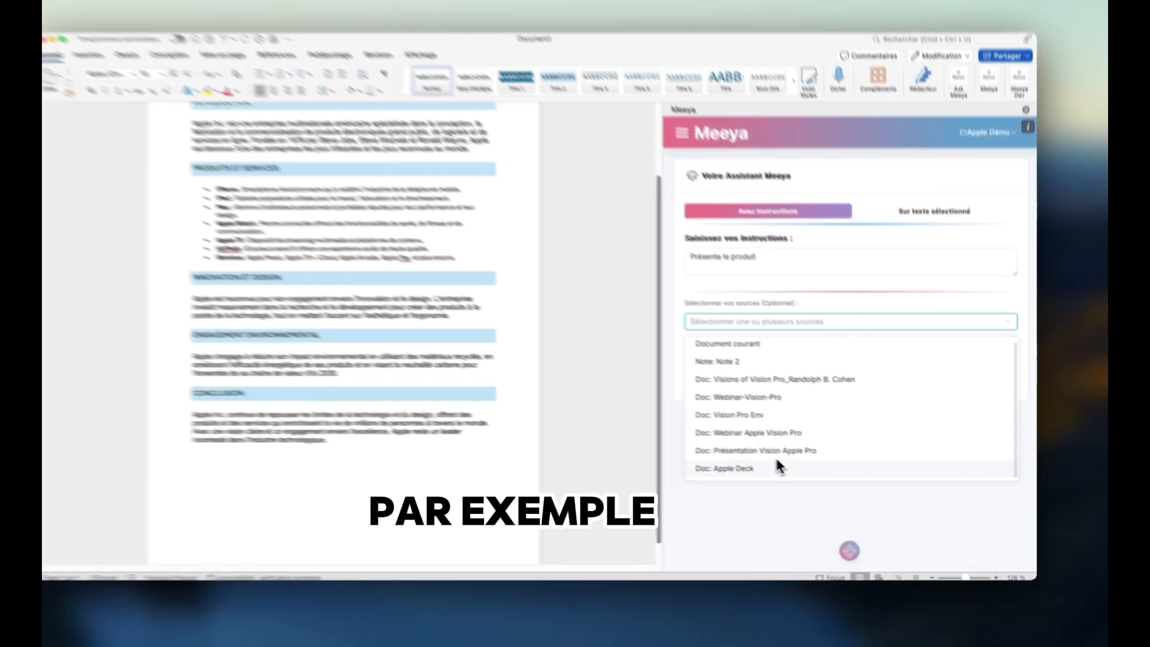
left_click(772, 473)
left_click(792, 456)
left_click(577, 307)
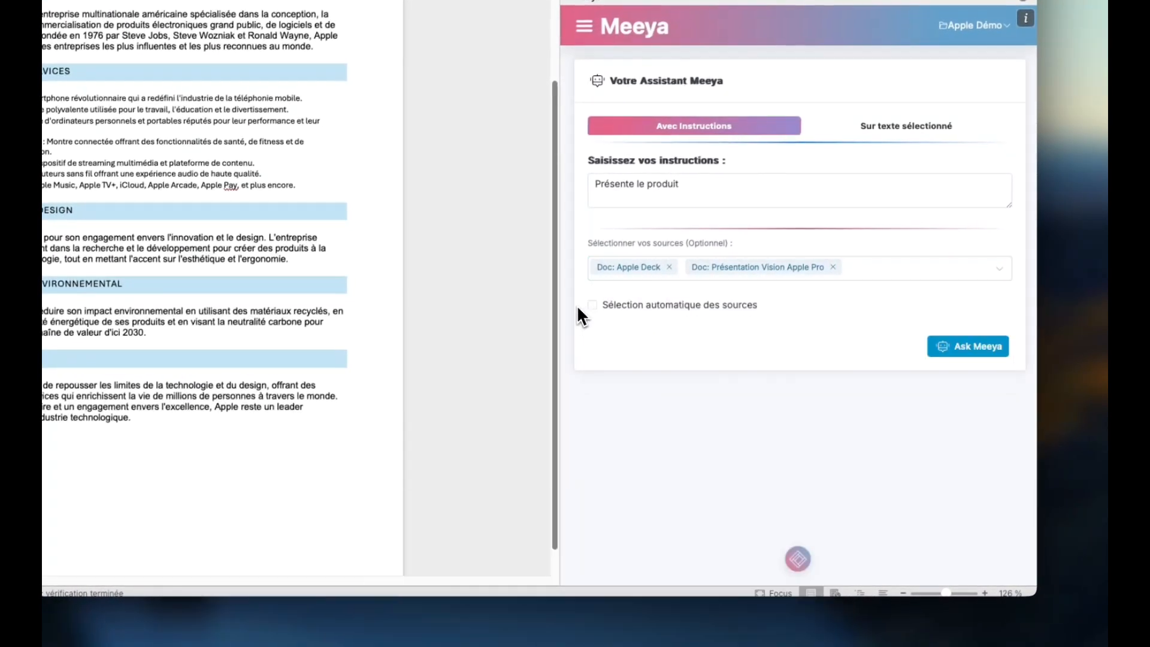
left_click(954, 349)
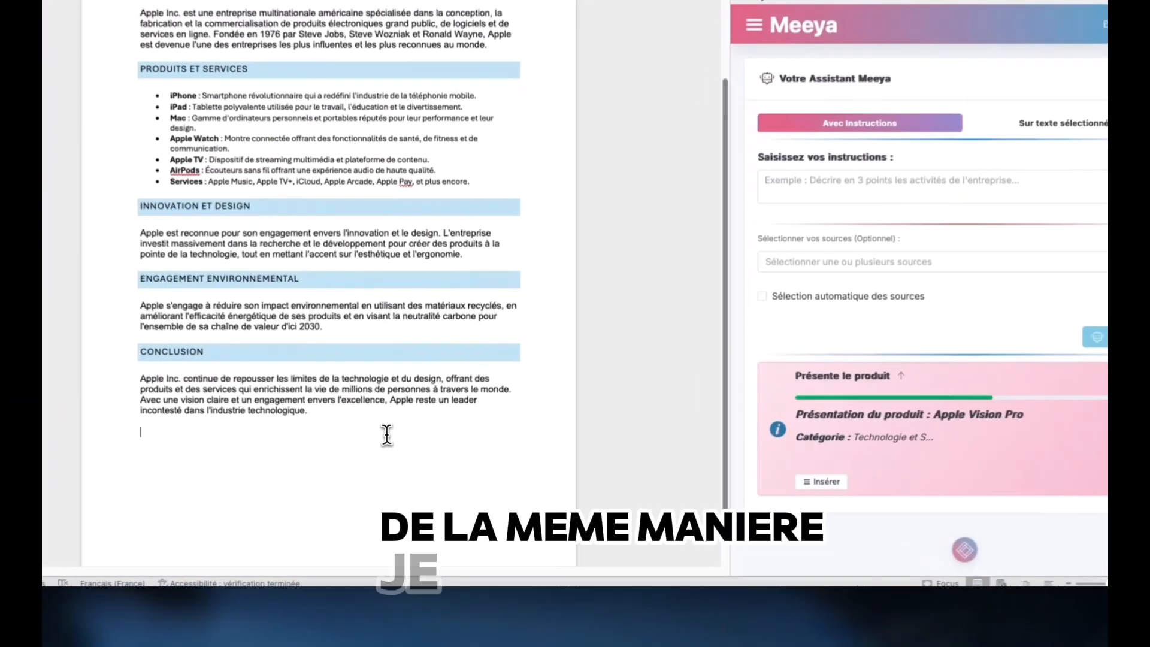
Insert the generated product presentation below the Conclusion paragraph and look through the inserted text
left_click(441, 465)
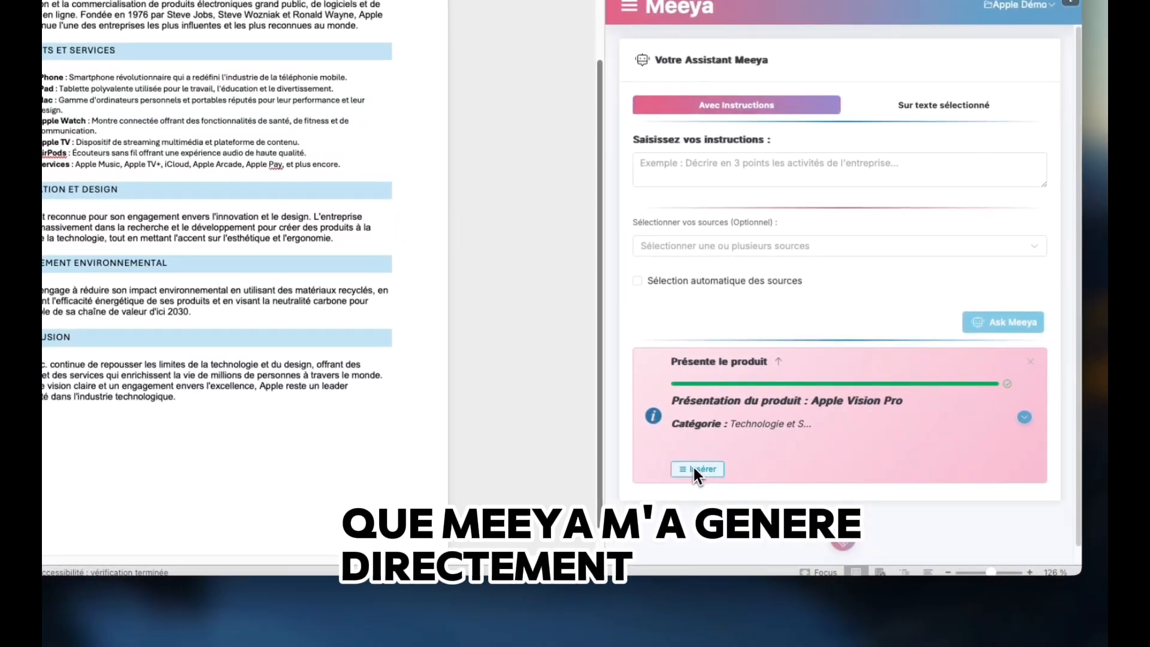
left_click(695, 469)
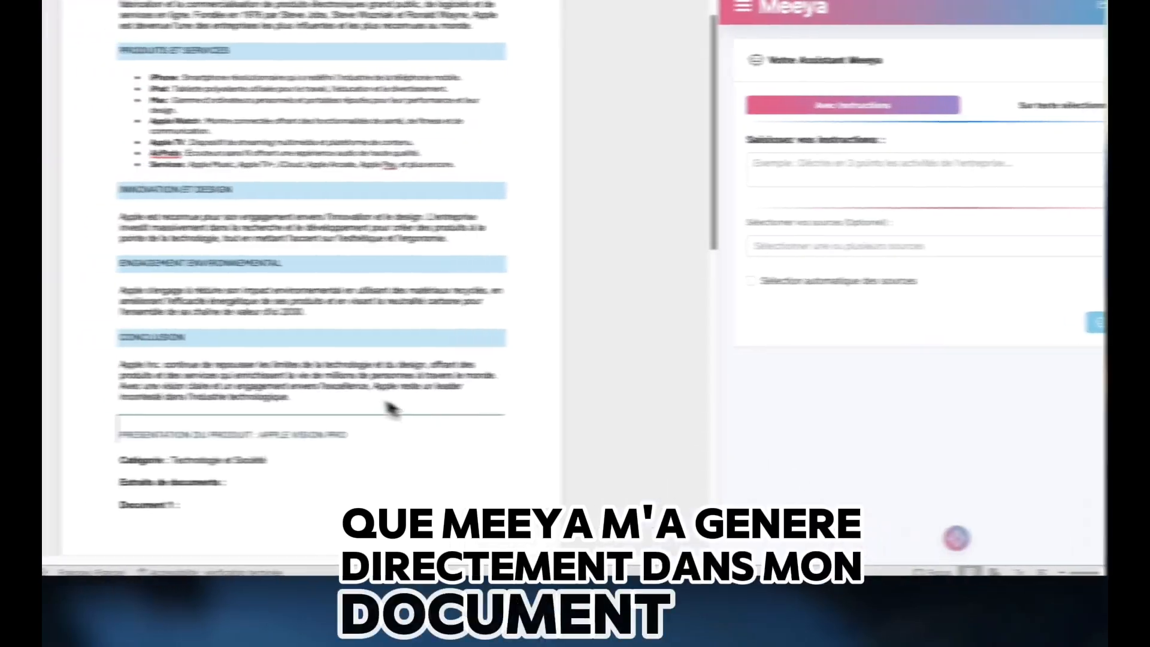
scroll(194, 390, "down", 5)
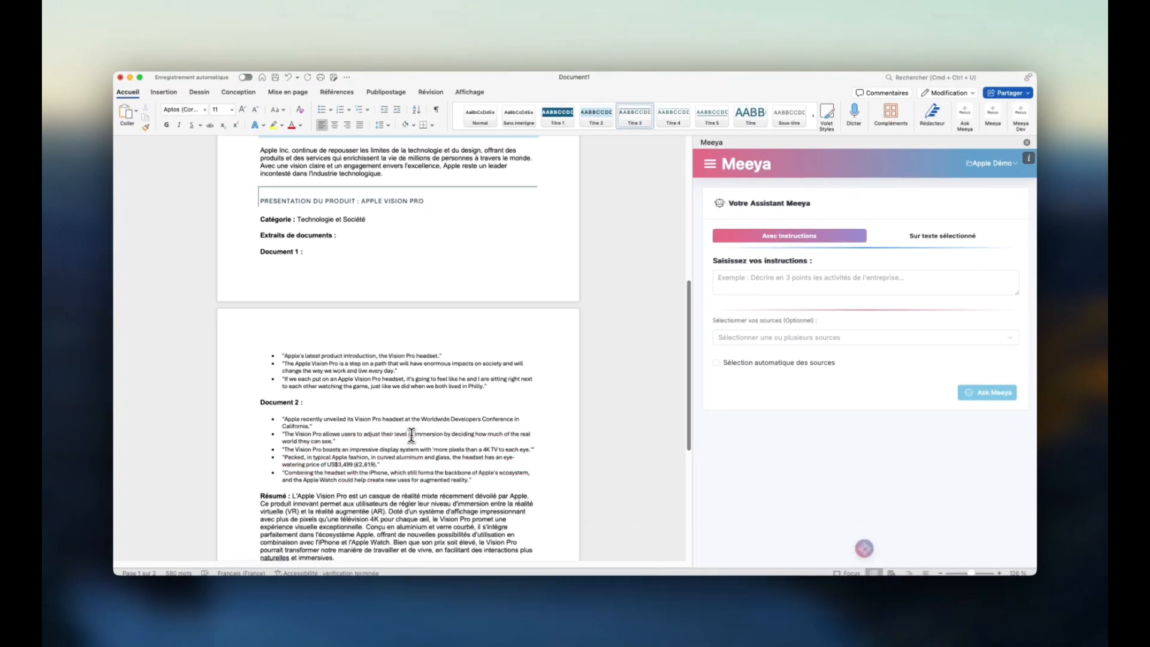
scroll(399, 446, "down", 5)
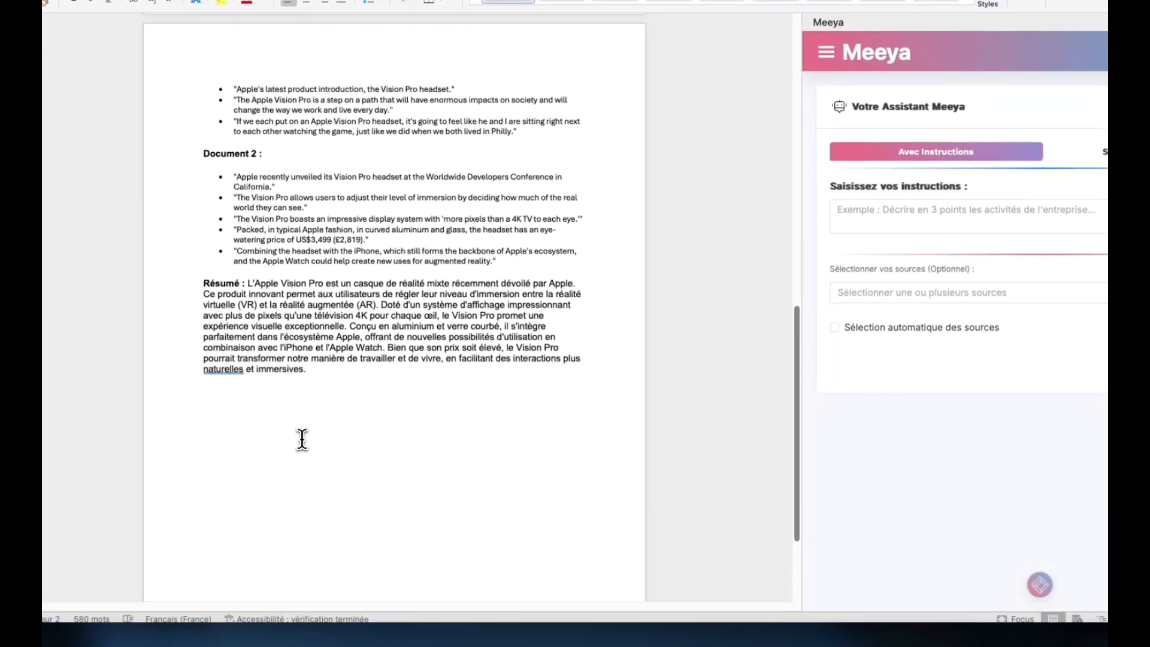
Ask Meeya "Produis un tableau SWOT 2X2 du produit" using the sources Apple Deck, Présentation Vision Apple Pro and Webinar Apple Vision Pro
left_click(925, 216)
type("Produis un tab")
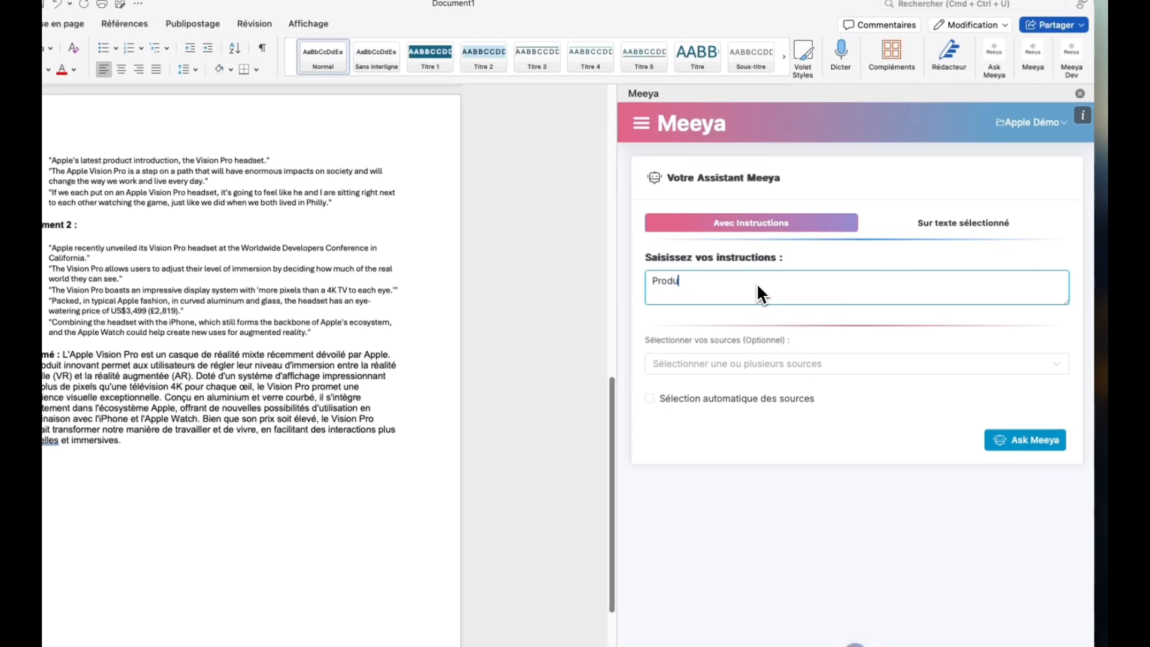
type("leau SWOT 2X2 du produ")
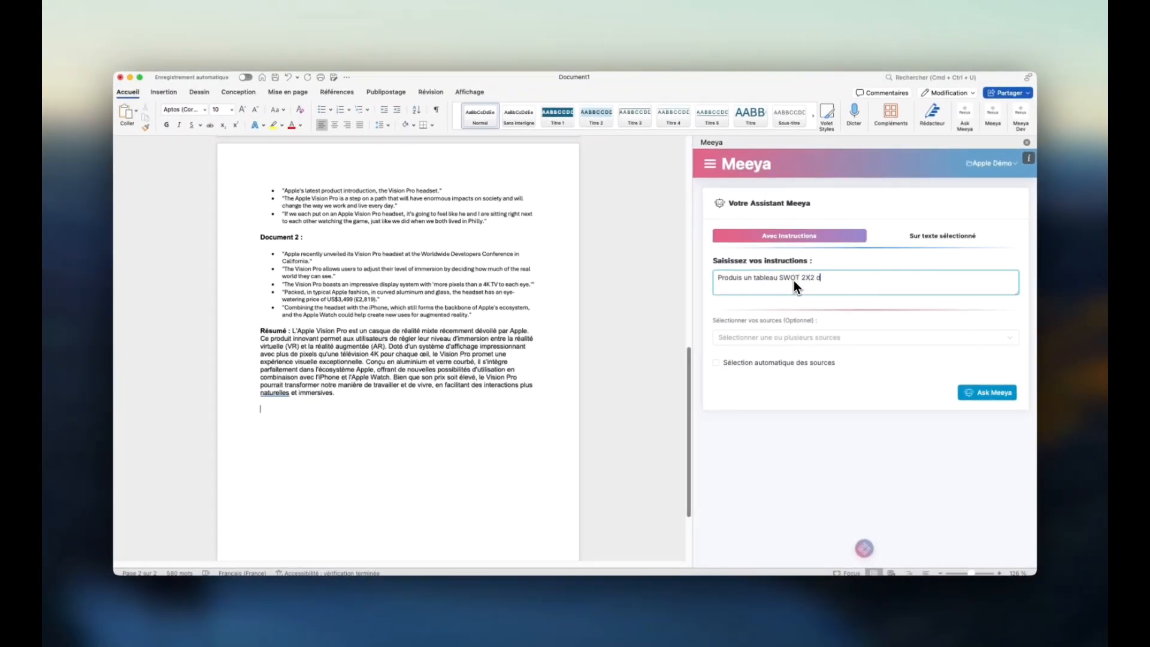
type("it")
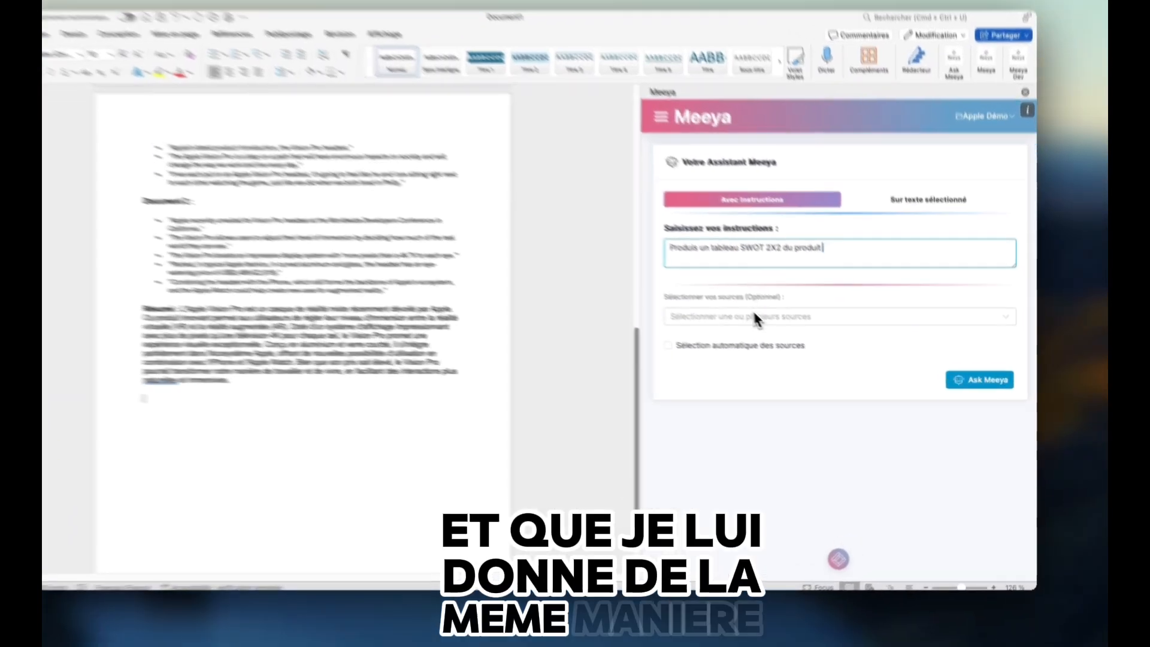
left_click(783, 339)
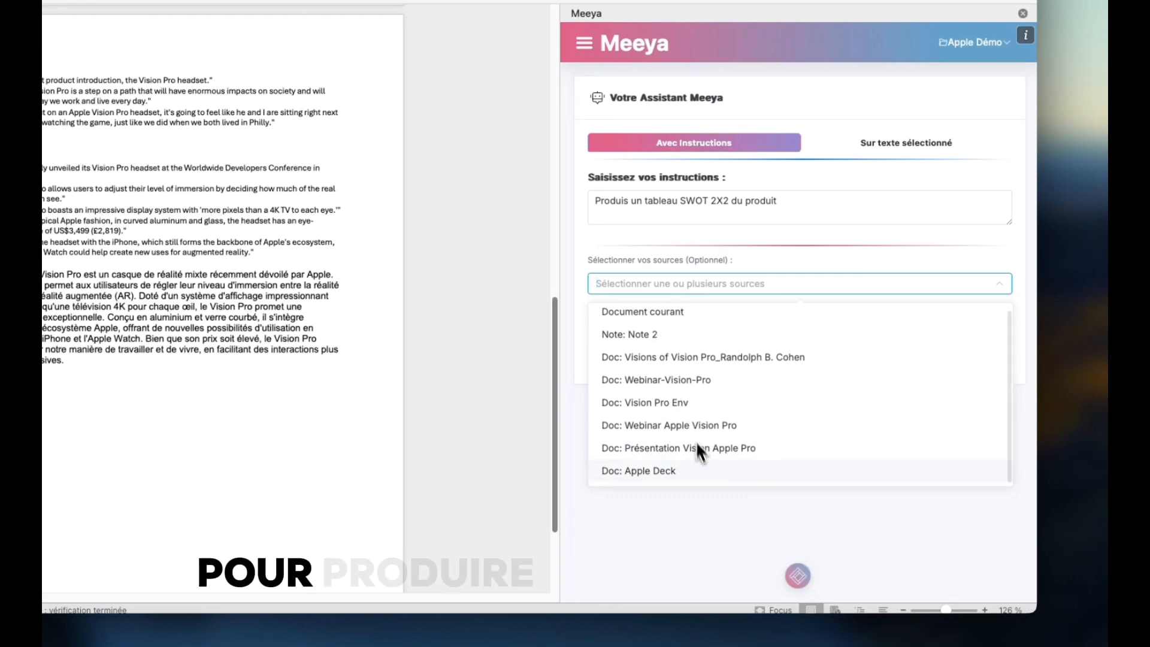
left_click(699, 470)
left_click(705, 451)
left_click(689, 428)
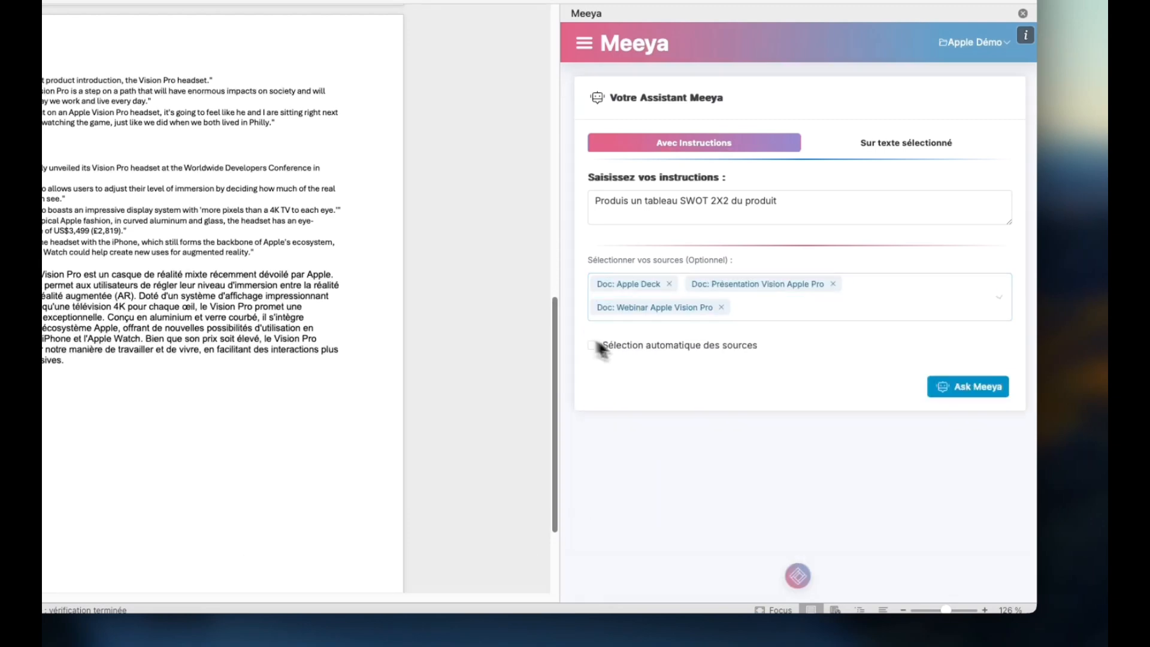
left_click(974, 385)
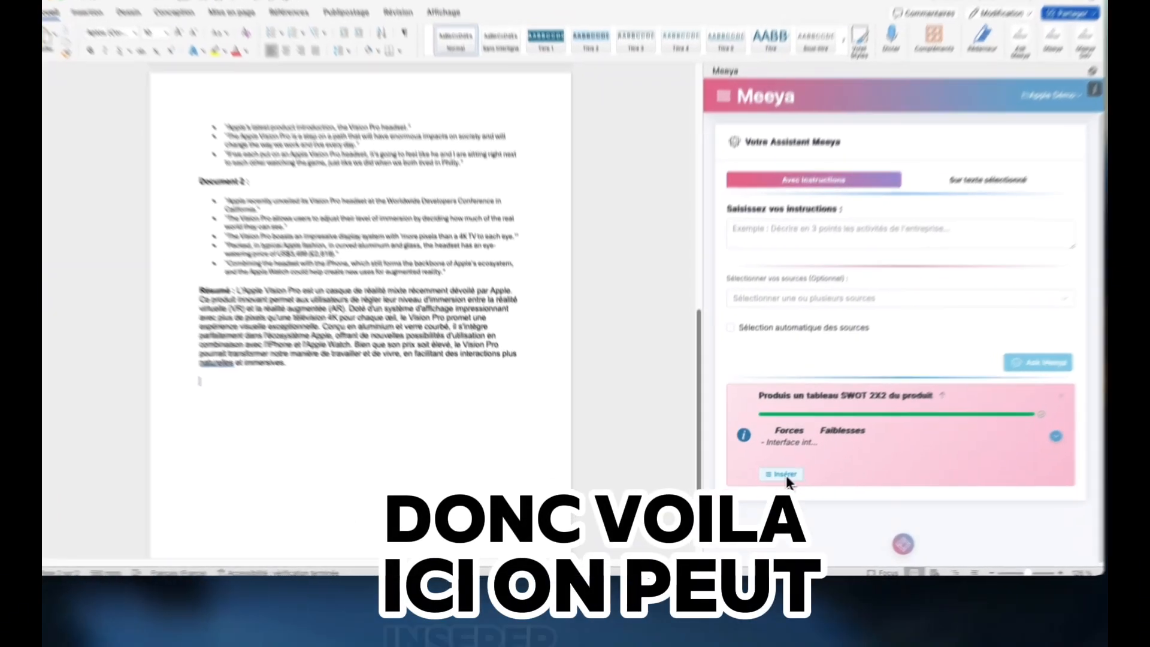
Insert the generated SWOT table below the Résumé and format it with a blue table style with dark blue header rows
left_click(761, 489)
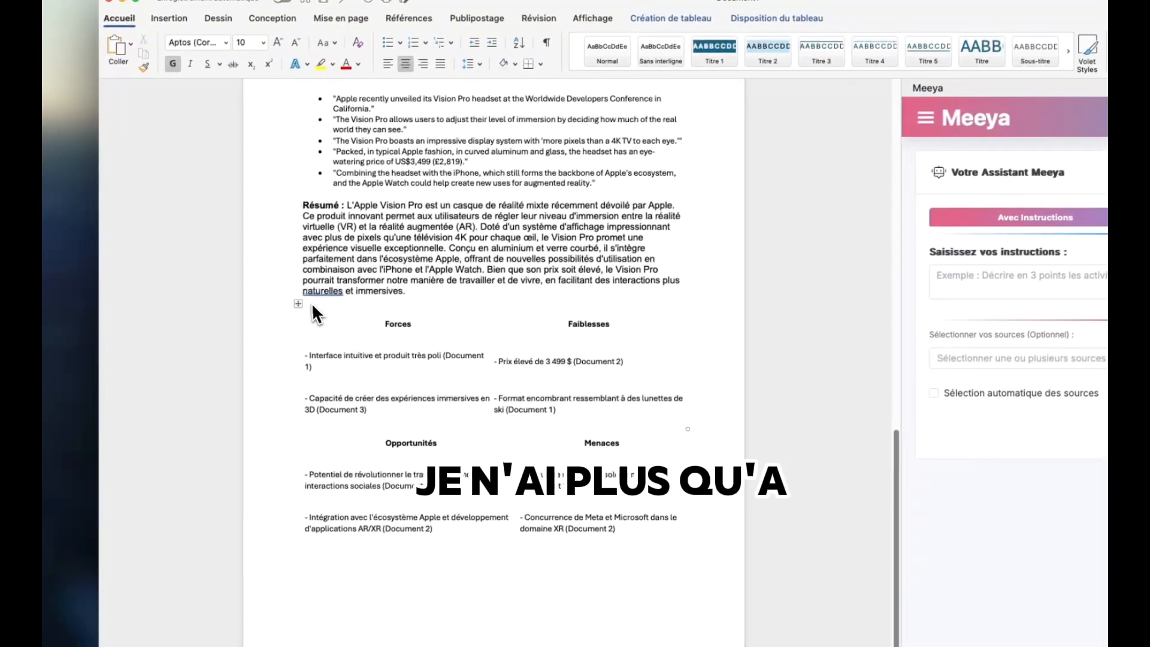
left_click(297, 308)
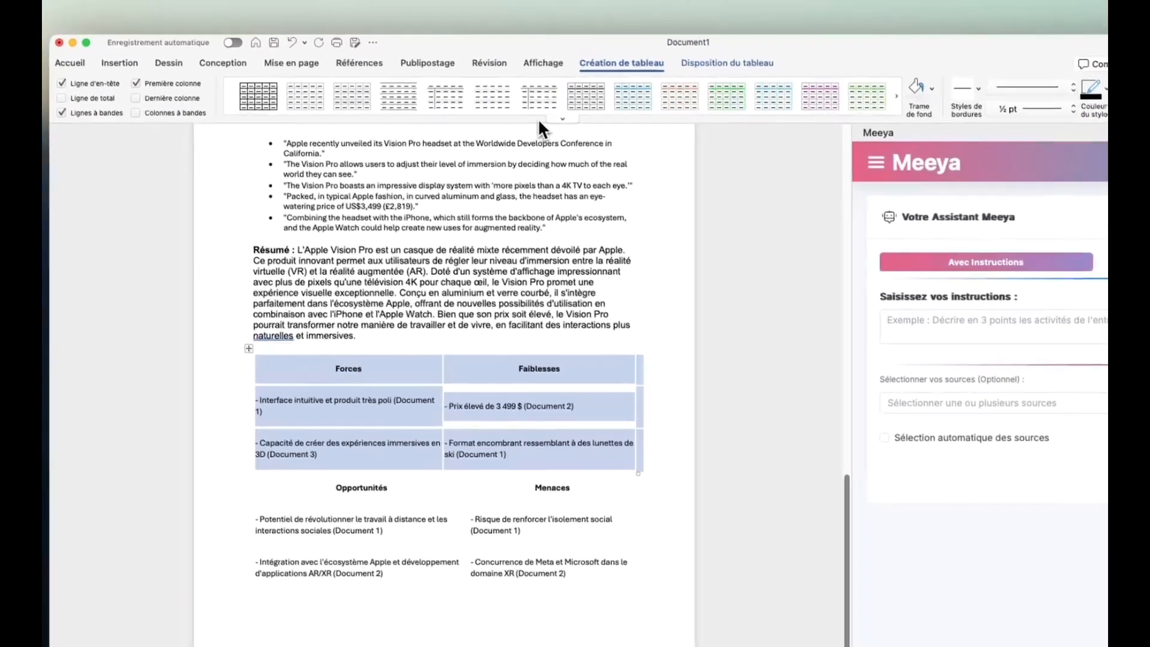
left_click(611, 95)
left_click(428, 298)
left_click(296, 428)
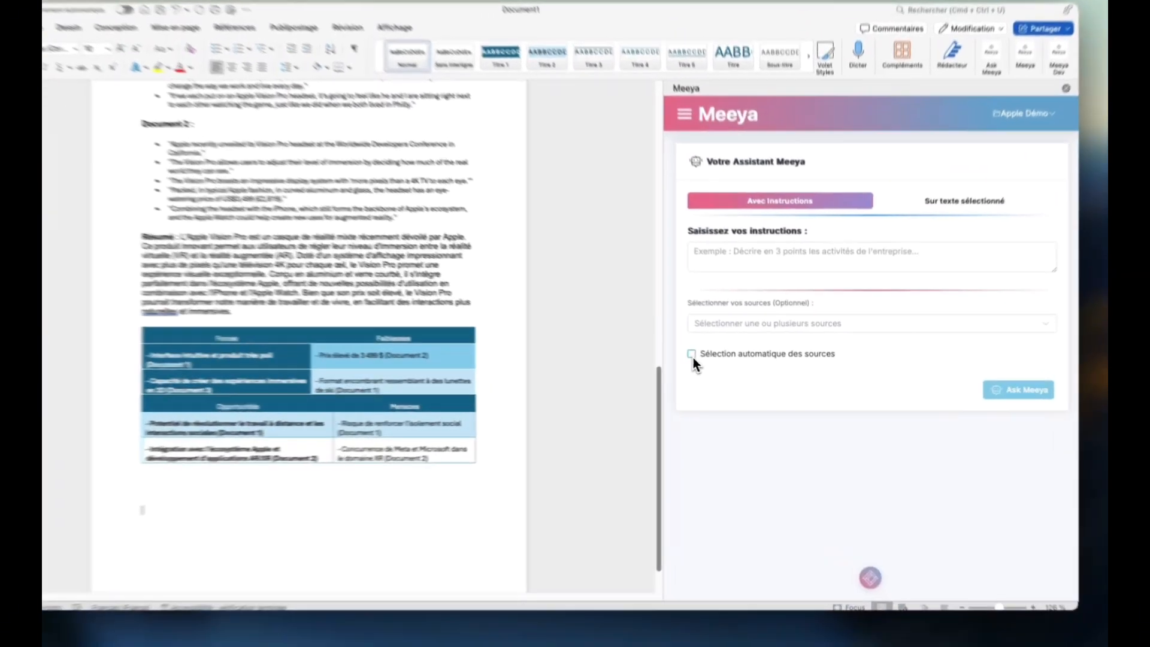
Turn on automatic source selection and ask Meeya "Présente l'aspect envrionnemental"
left_click(692, 355)
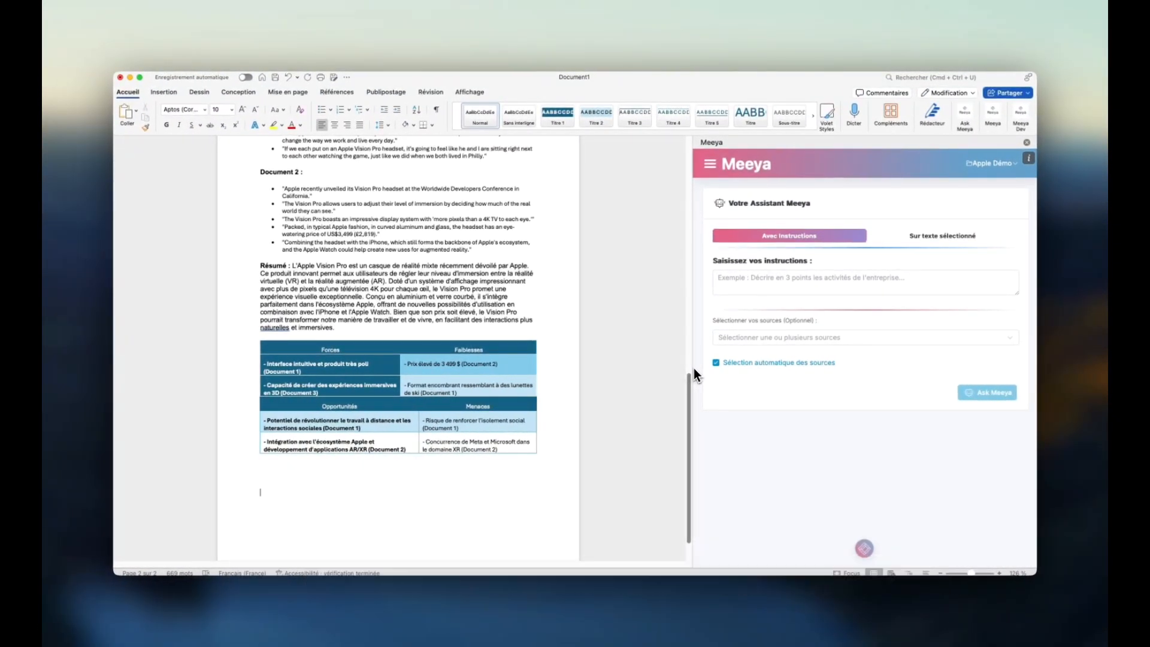
left_click(766, 283)
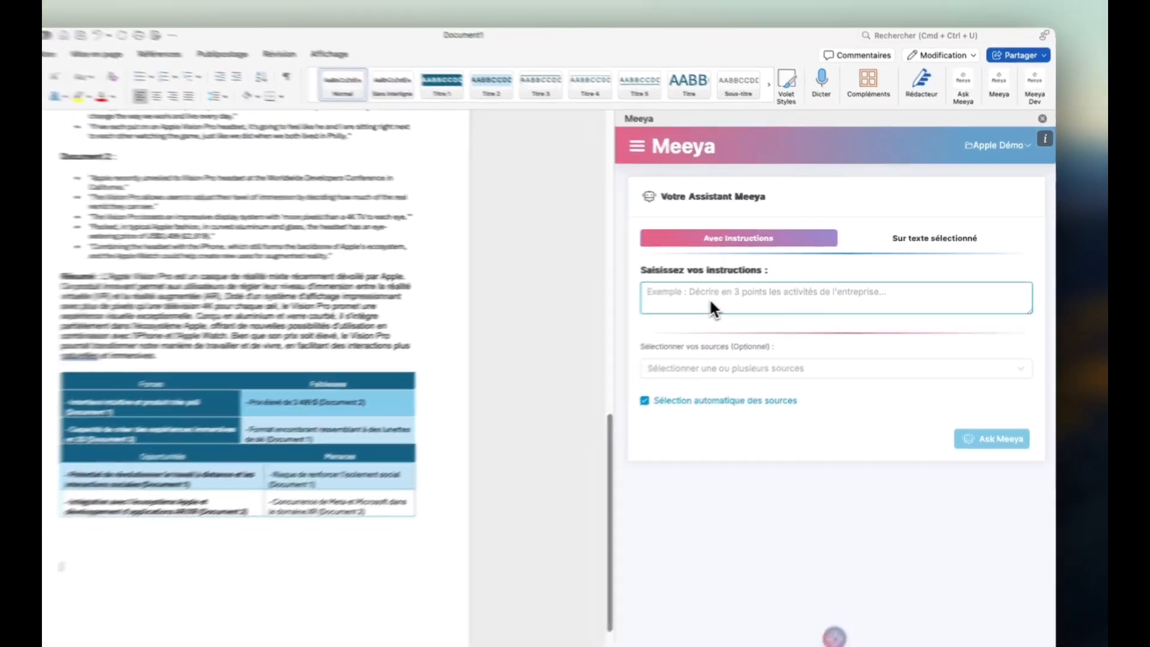
type("Présente l'")
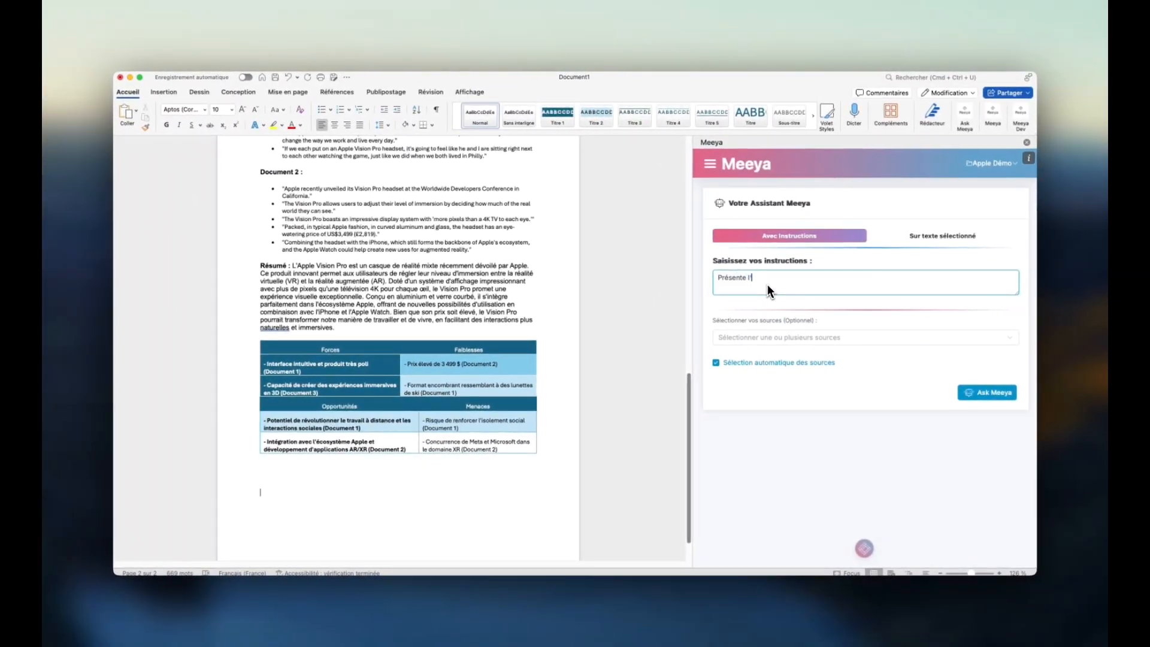
type("aspect envri")
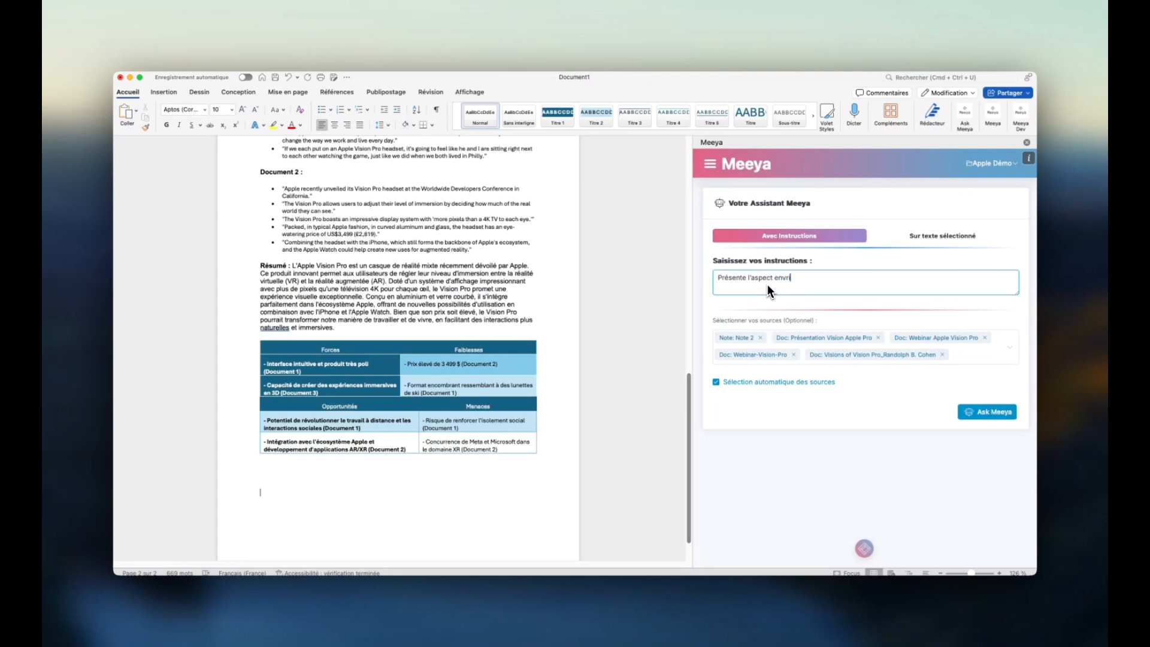
type("onnemental")
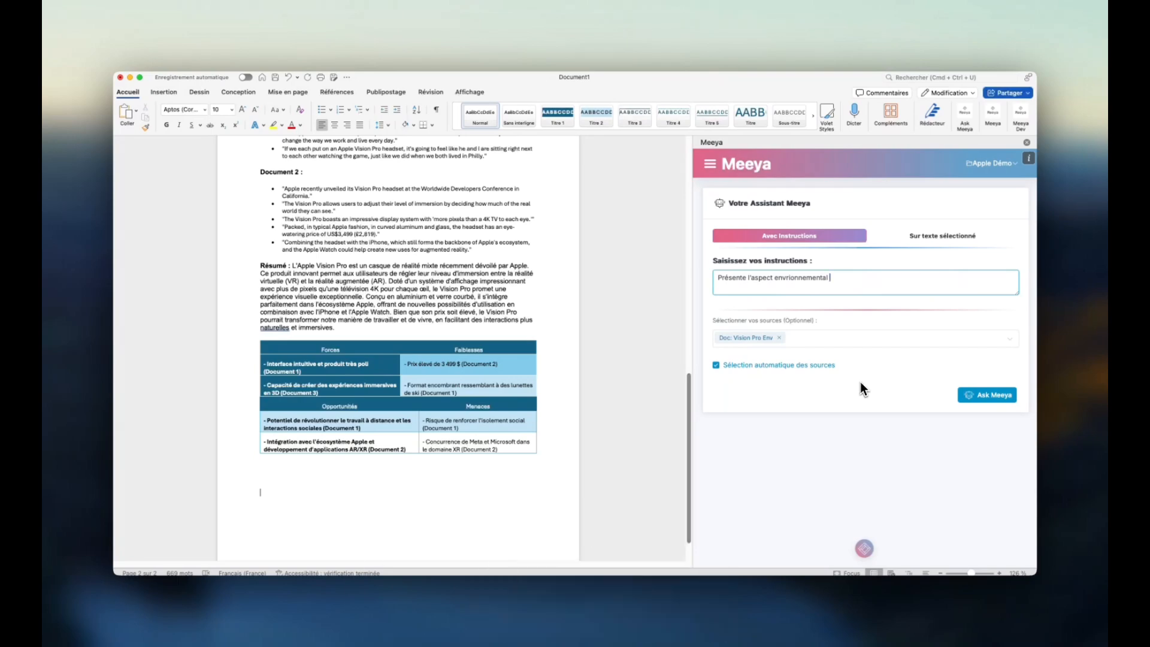
left_click(970, 395)
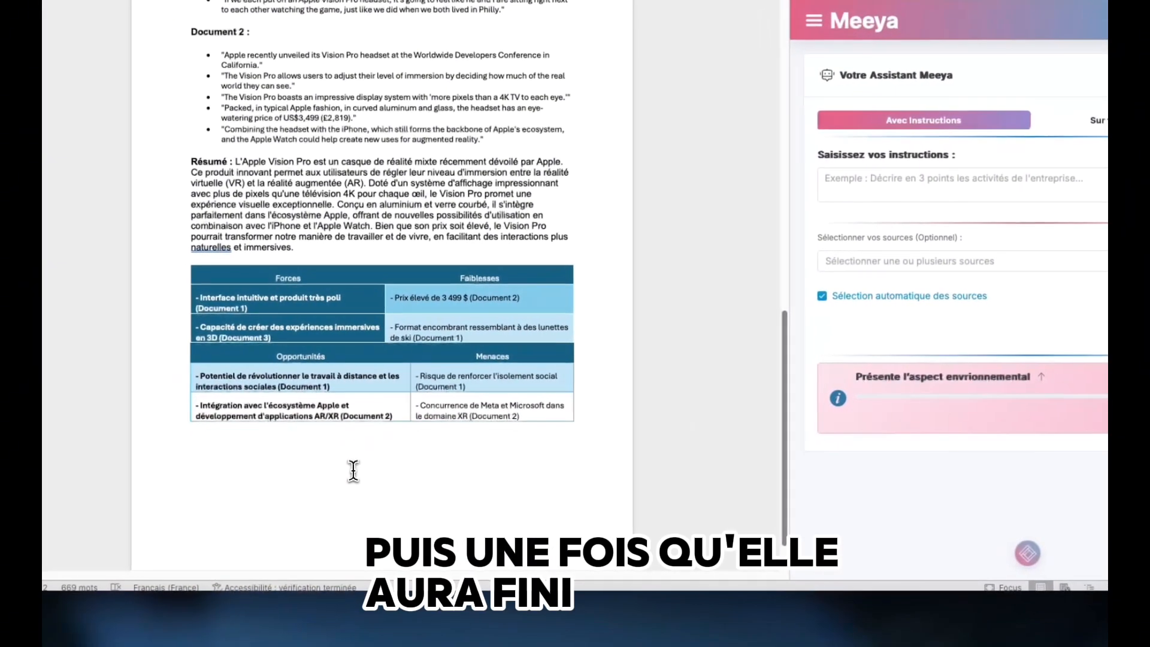
Insert the generated environmental report into the document below the SWOT table
left_click(354, 470)
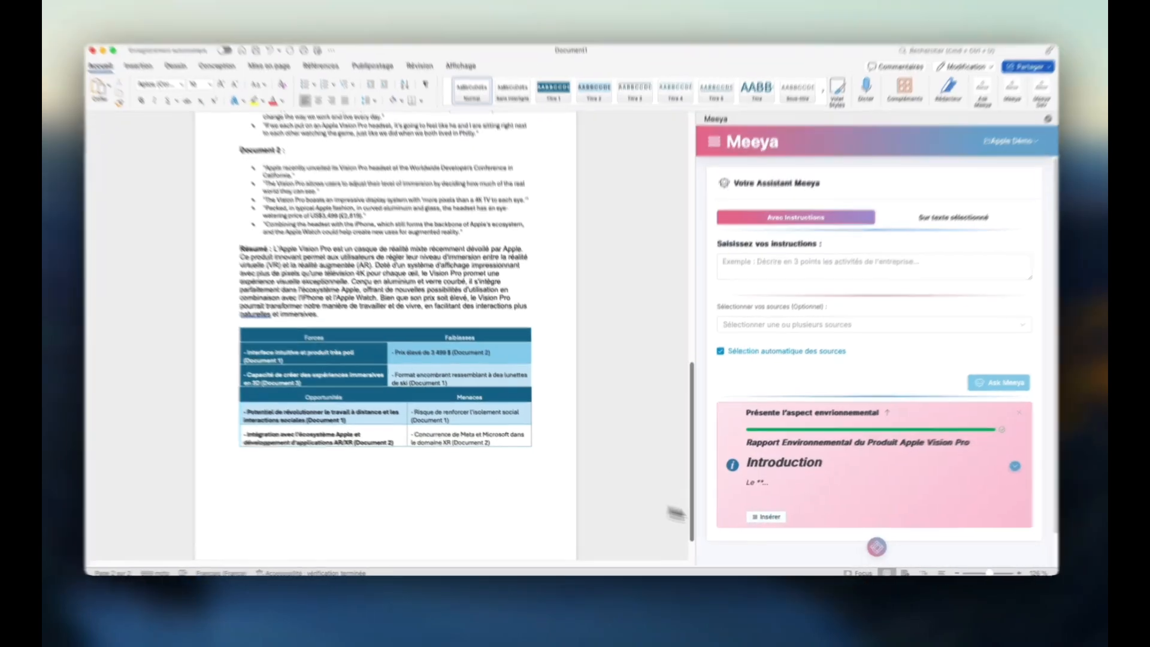
left_click(759, 519)
scroll(382, 397, "down", 10)
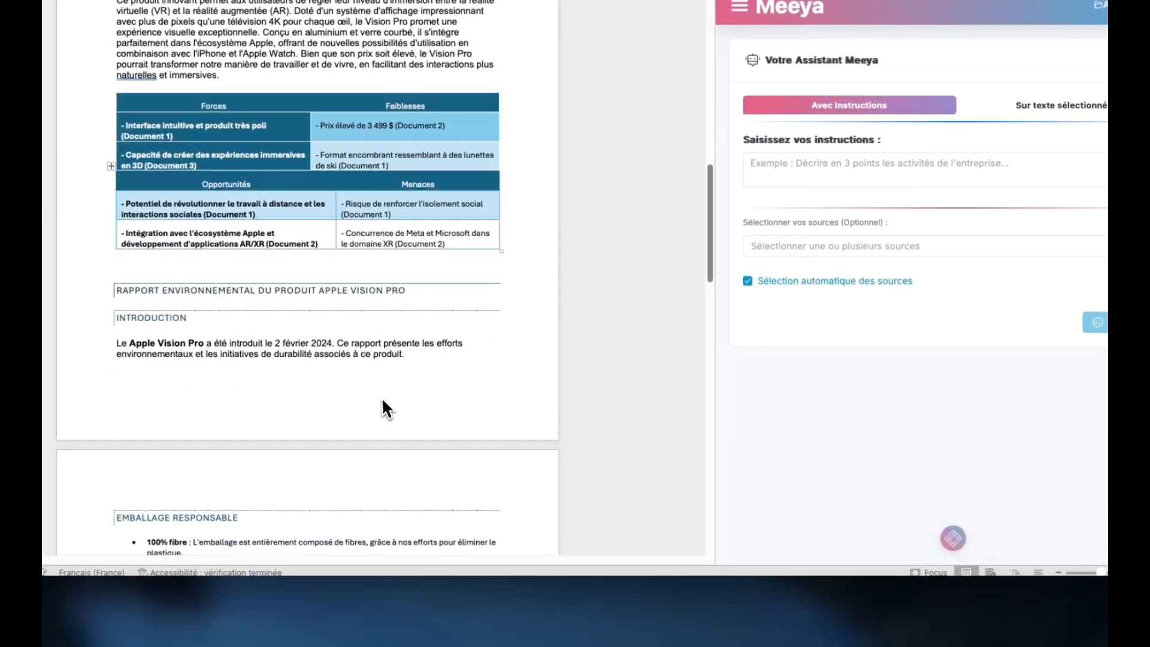